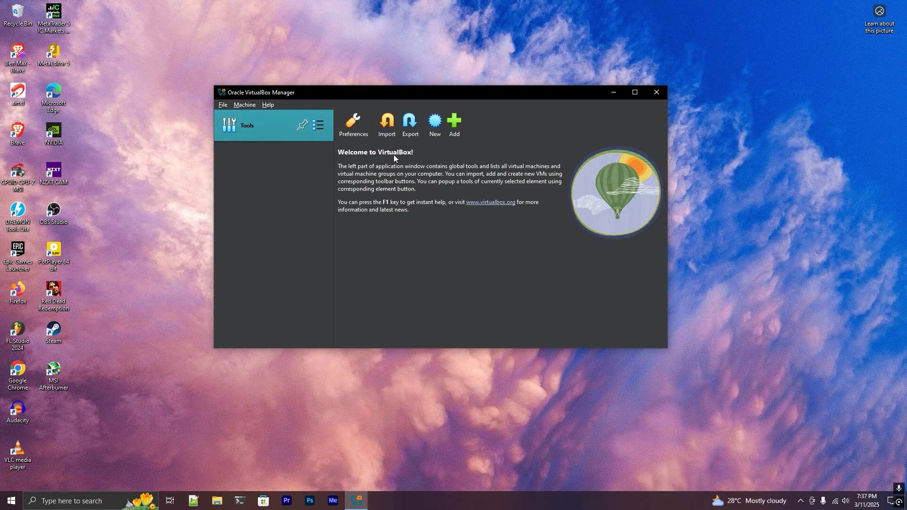
Start creating a new virtual machine and name it Ubuntu22.
{"action": "left_click", "coordinate": [435, 122]}
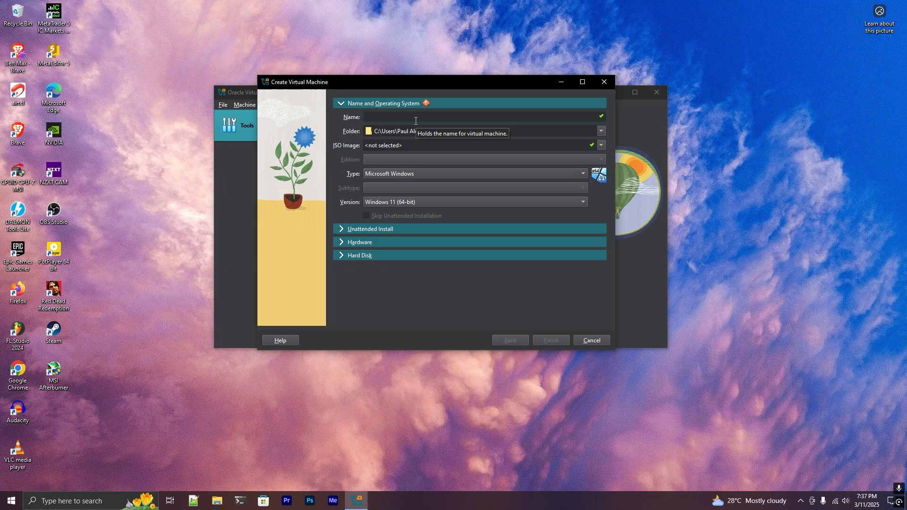
{"action": "type", "text": "Ubuntu"}
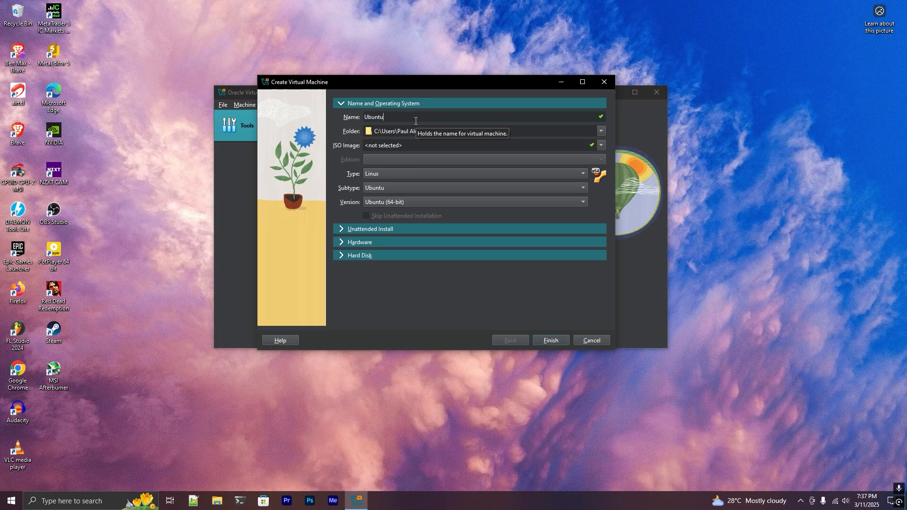
{"action": "type", "text": "22"}
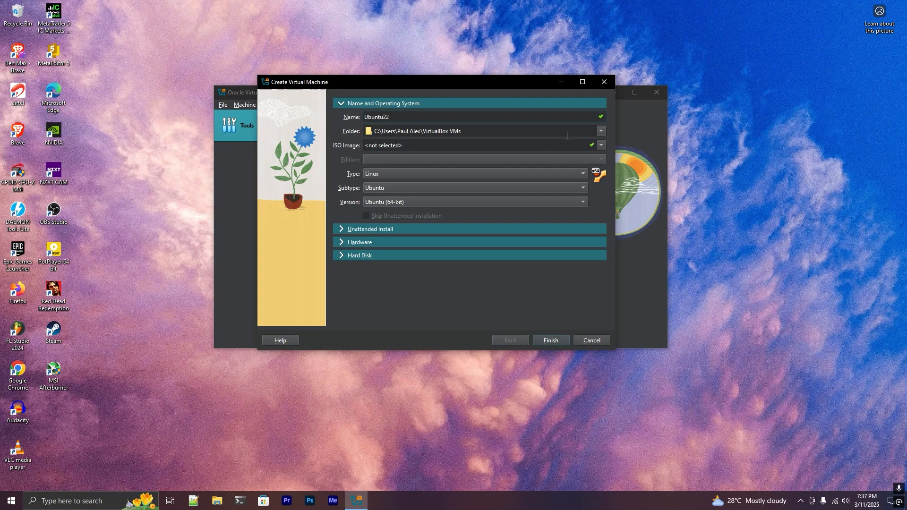
Set the virtual machine's folder to D:\virtual-machines\bullseye.
{"action": "left_click", "coordinate": [600, 132]}
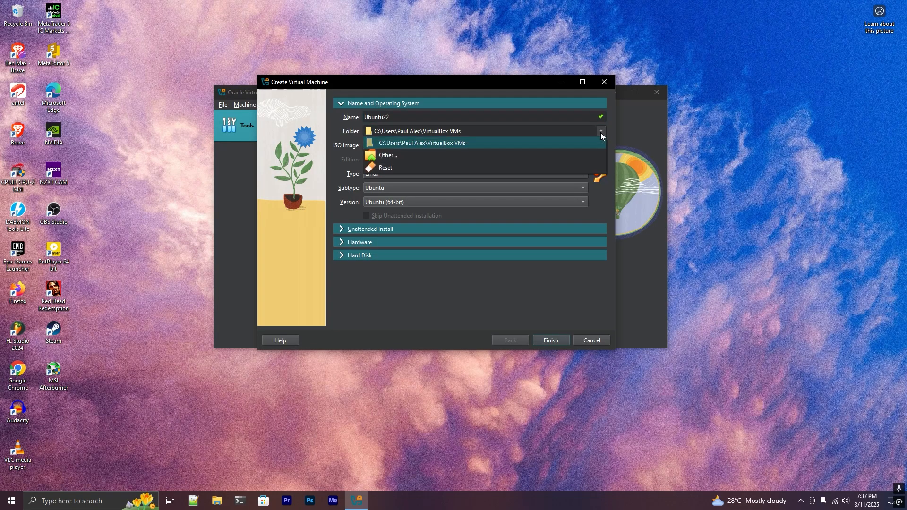
{"action": "left_click", "coordinate": [470, 154]}
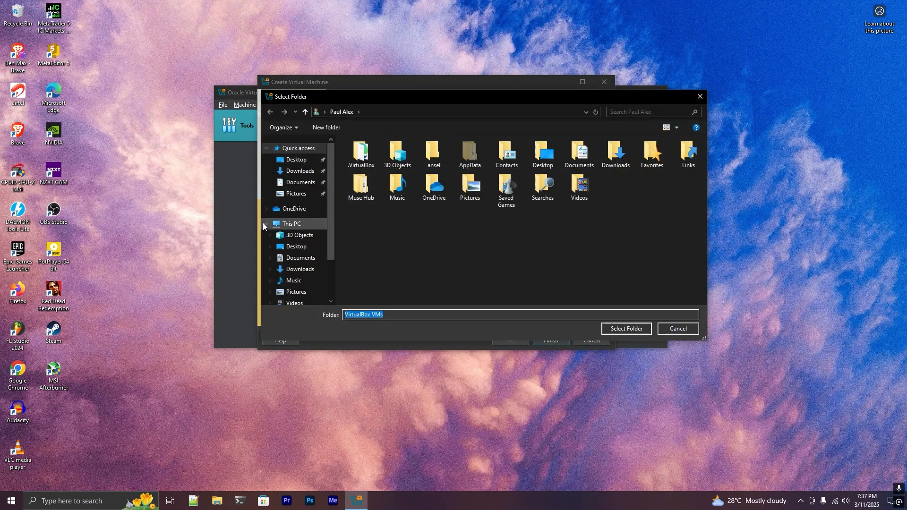
{"action": "scroll", "coordinate": [277, 264], "scroll_direction": "down", "scroll_amount": 3}
{"action": "left_click", "coordinate": [300, 261]}
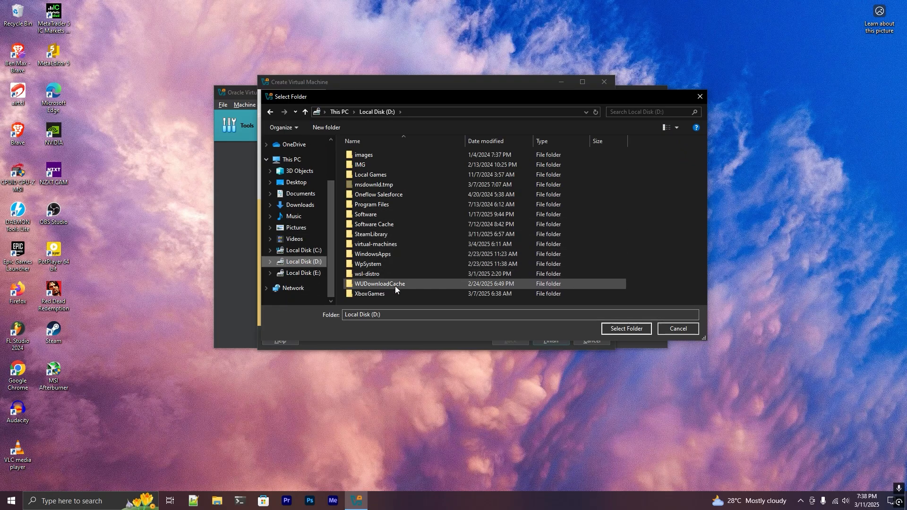
{"action": "double_click", "coordinate": [399, 244]}
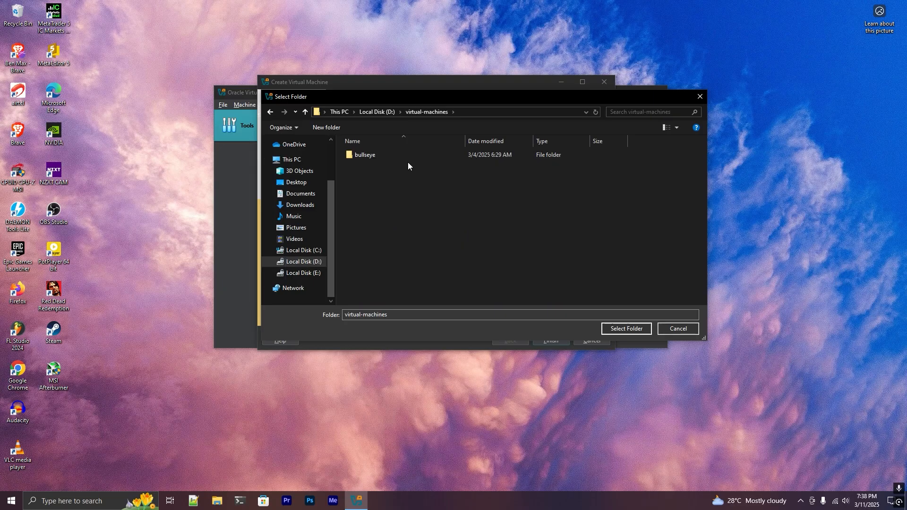
{"action": "double_click", "coordinate": [417, 153]}
{"action": "left_click", "coordinate": [271, 113]}
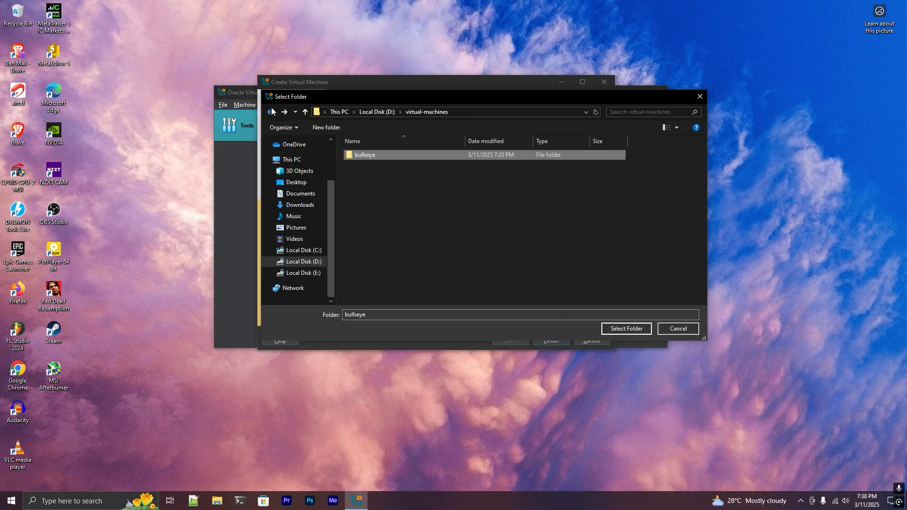
{"action": "left_click", "coordinate": [614, 327]}
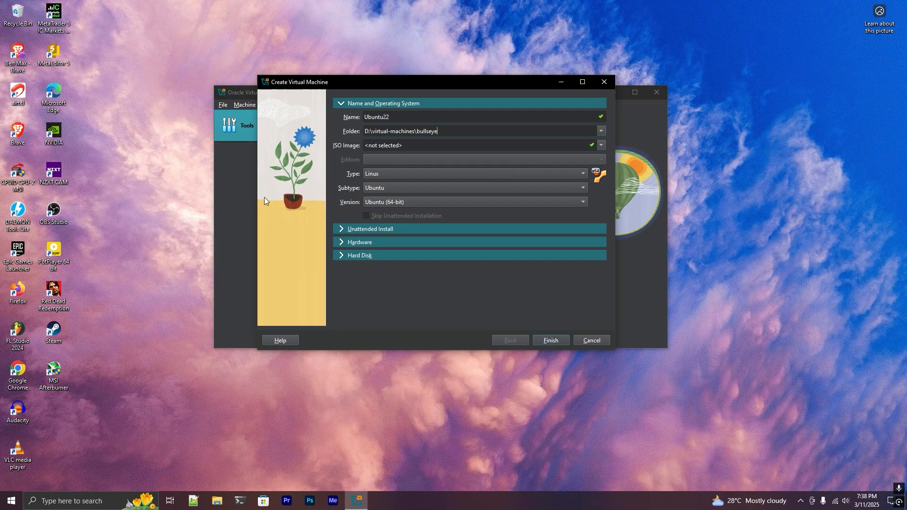
Set the operating system type to Linux and the version to Ubuntu 22.04 LTS (Jammy Jellyfish) (64-bit).
{"action": "left_click", "coordinate": [395, 174]}
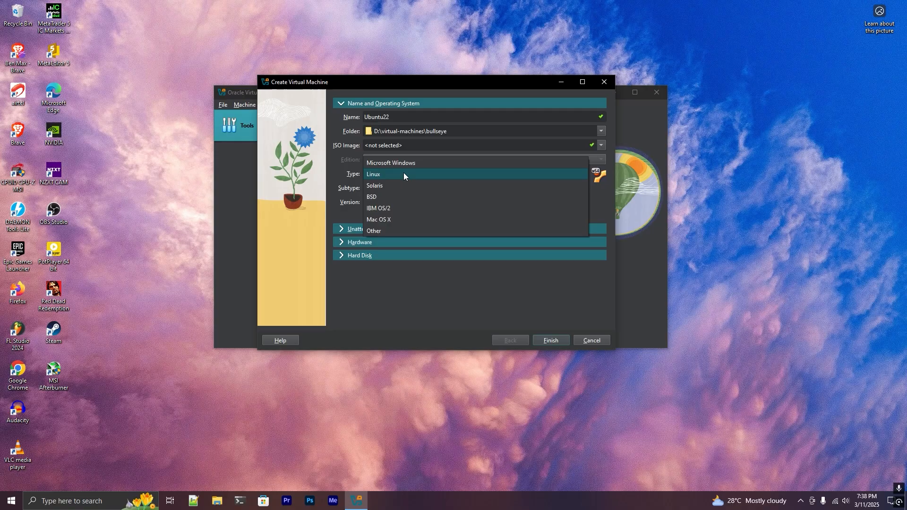
{"action": "left_click", "coordinate": [400, 174]}
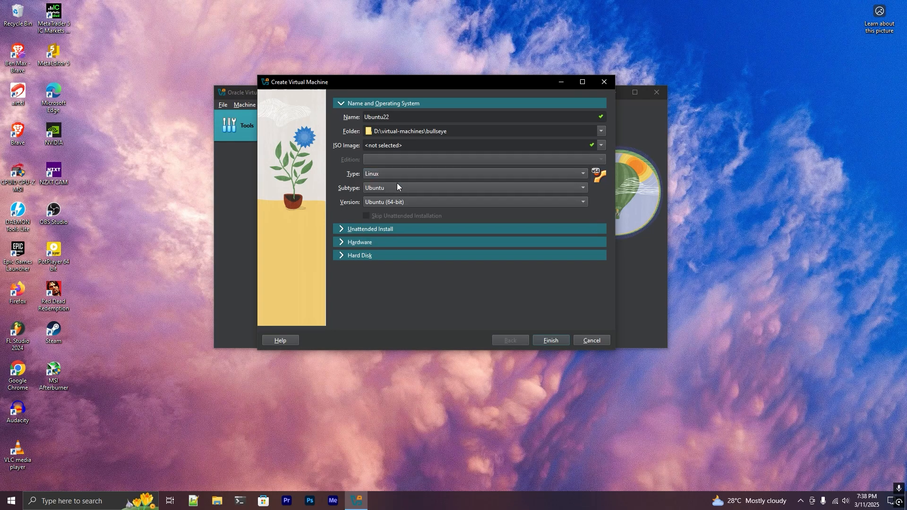
{"action": "left_click", "coordinate": [410, 202]}
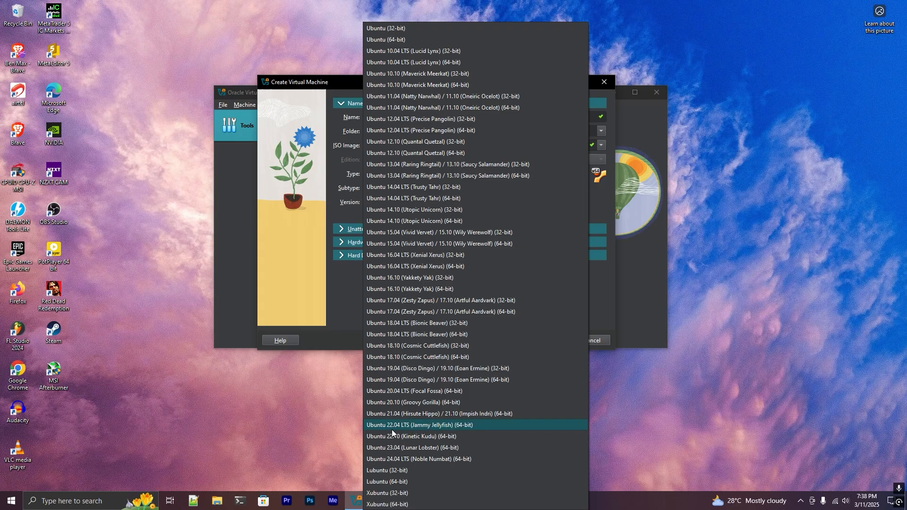
{"action": "left_click", "coordinate": [412, 425]}
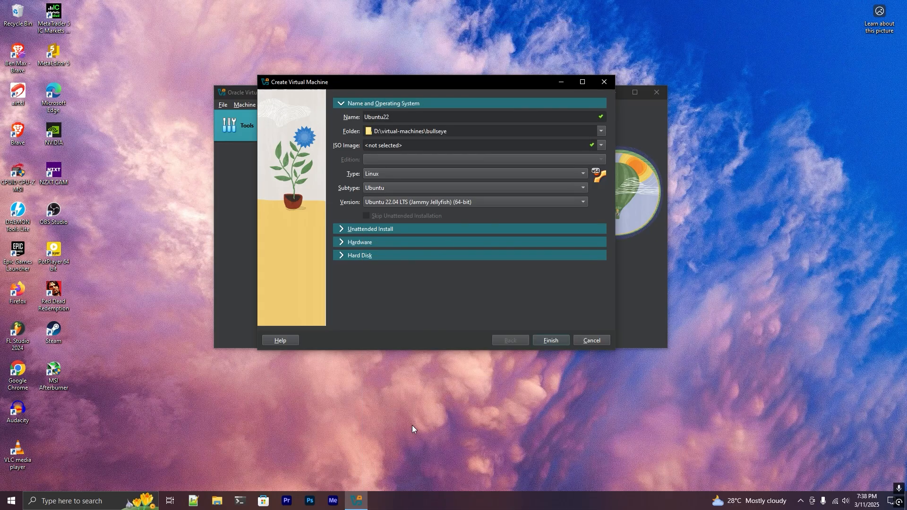
{"action": "left_click", "coordinate": [480, 204]}
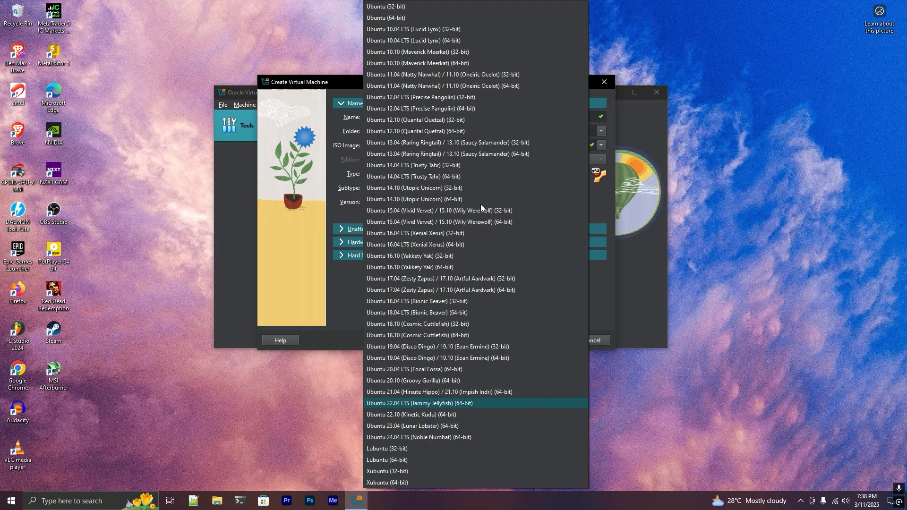
{"action": "left_click", "coordinate": [626, 236]}
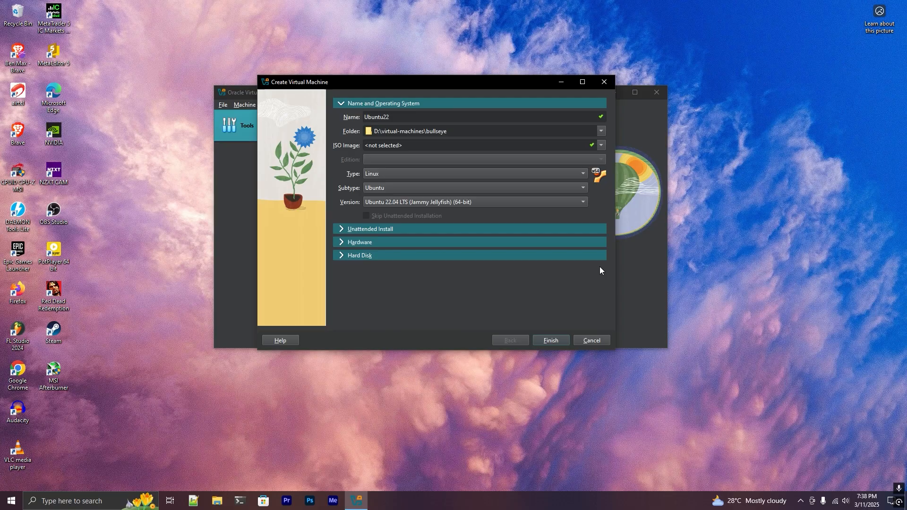
Set the virtual machine's hardware to 16384 MB of base memory and 4 processors.
{"action": "left_click", "coordinate": [341, 241]}
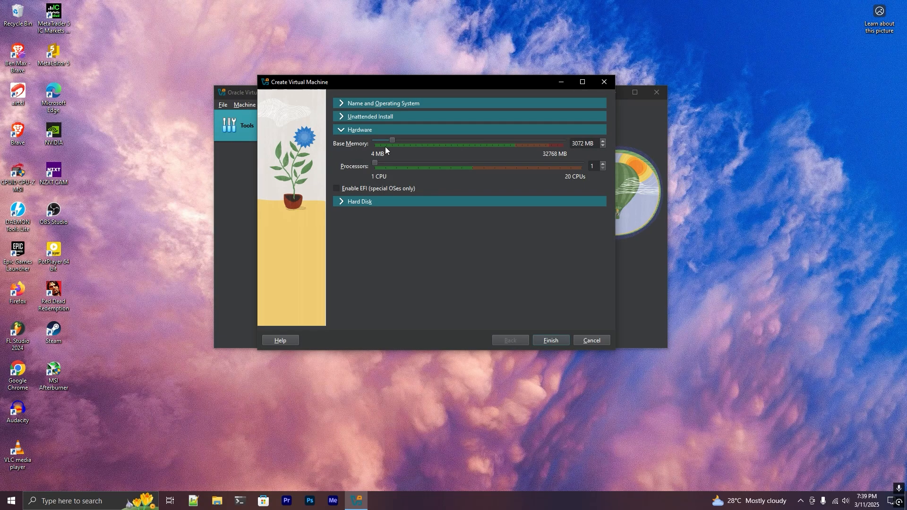
{"action": "left_click_drag", "start_coordinate": [391, 141], "coordinate": [466, 145]}
Choose to create a new virtual hard disk and set its size to 50 GB.
{"action": "left_click", "coordinate": [342, 201]}
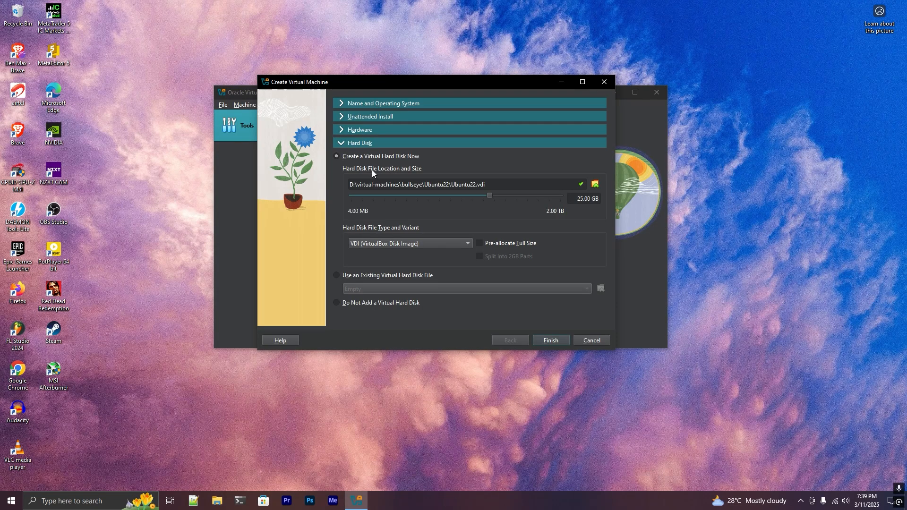
{"action": "left_click", "coordinate": [359, 277]}
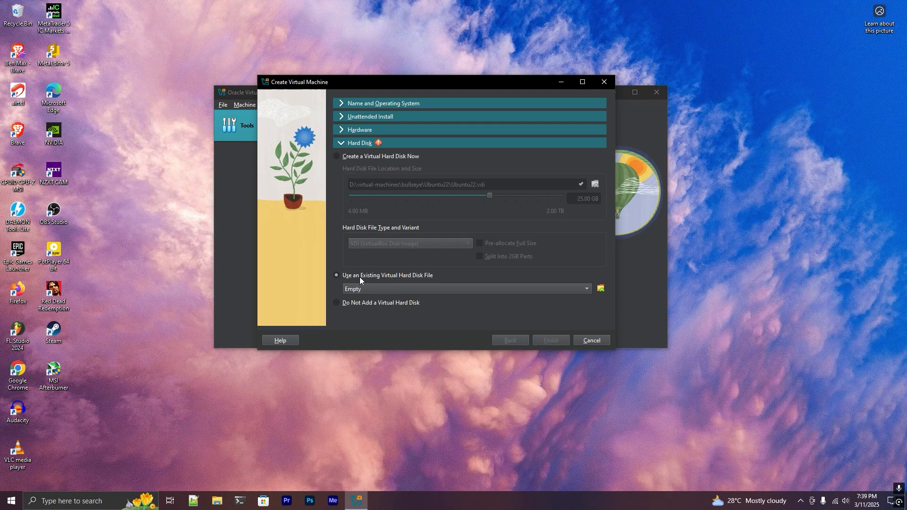
{"action": "left_click", "coordinate": [355, 301]}
{"action": "left_click", "coordinate": [370, 156]}
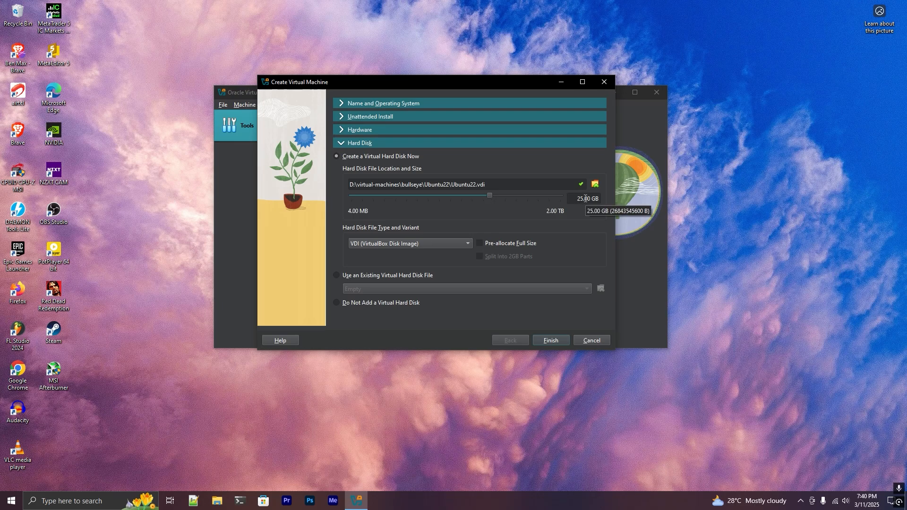
{"action": "left_click_drag", "start_coordinate": [582, 200], "coordinate": [563, 199]}
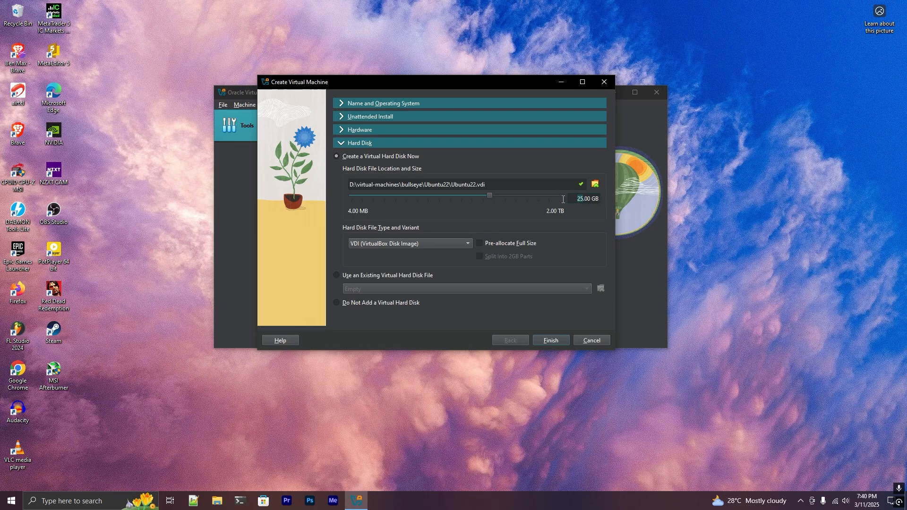
{"action": "type", "text": "50"}
Rename the virtual machine as Ubuntu and review its hard disk settings.
{"action": "left_click", "coordinate": [420, 103]}
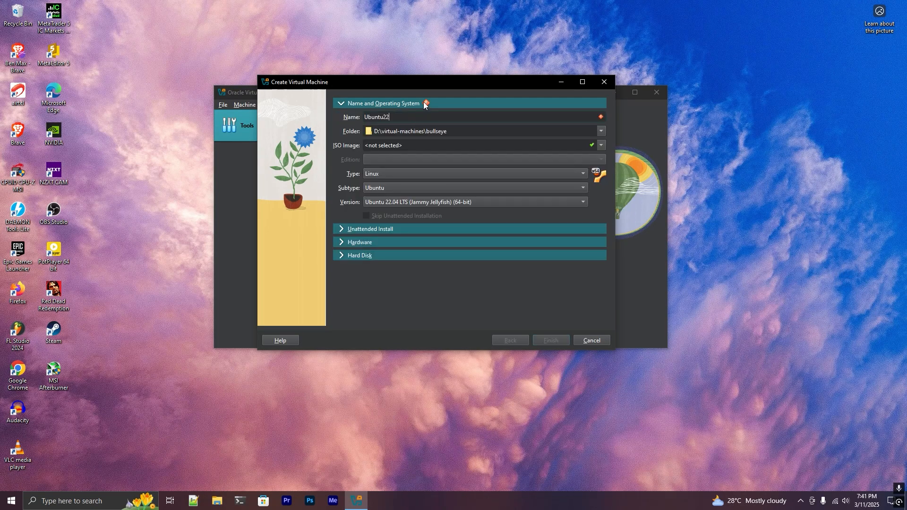
{"action": "mouse_move", "coordinate": [425, 104]}
{"action": "key", "text": "BackSpace"}
{"action": "left_click_drag", "start_coordinate": [365, 116], "coordinate": [415, 117]}
{"action": "left_click", "coordinate": [413, 116]}
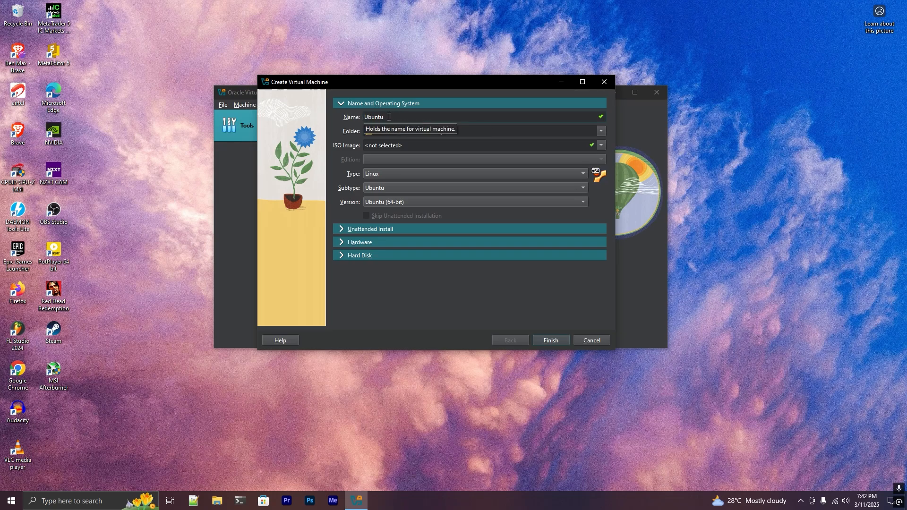
{"action": "left_click", "coordinate": [352, 252]}
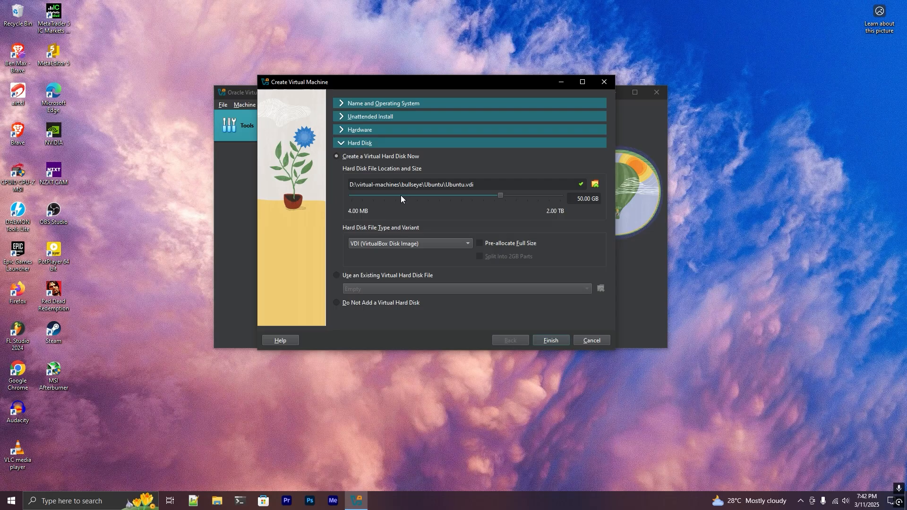
Finish creating the Ubuntu virtual machine and start it, dismissing the keyboard capture notification.
{"action": "left_click", "coordinate": [551, 337]}
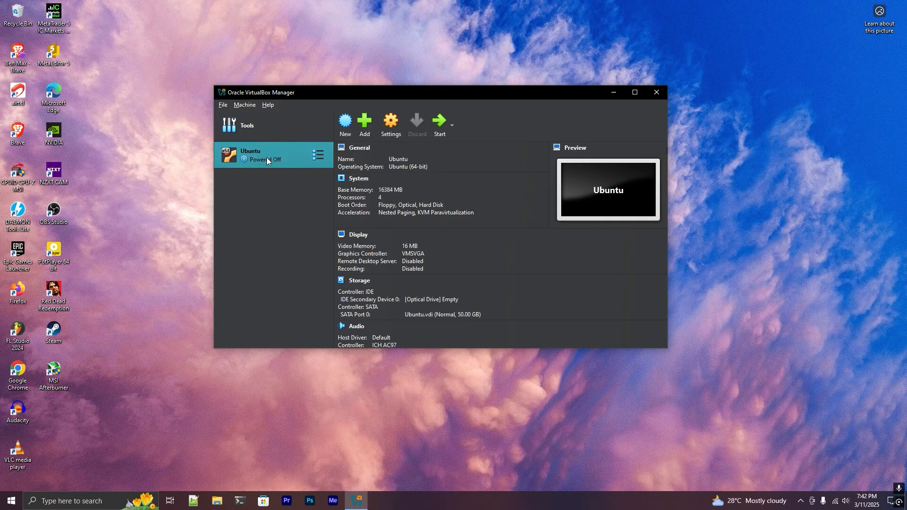
{"action": "left_click", "coordinate": [440, 123]}
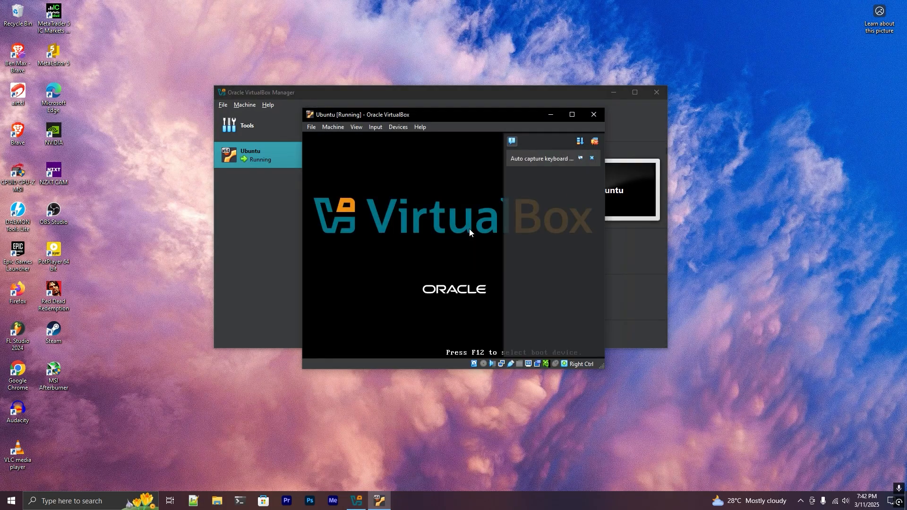
{"action": "left_click", "coordinate": [591, 158]}
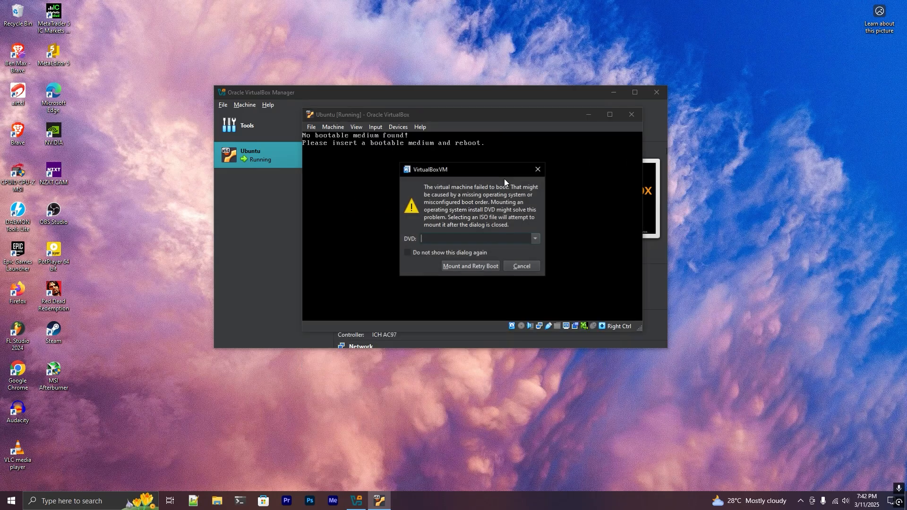
Select ubuntu-22.04-desktop-amd64 from the softwares\ubuntu folder on drive E as the boot DVD, mount it and retry booting.
{"action": "left_click", "coordinate": [477, 240]}
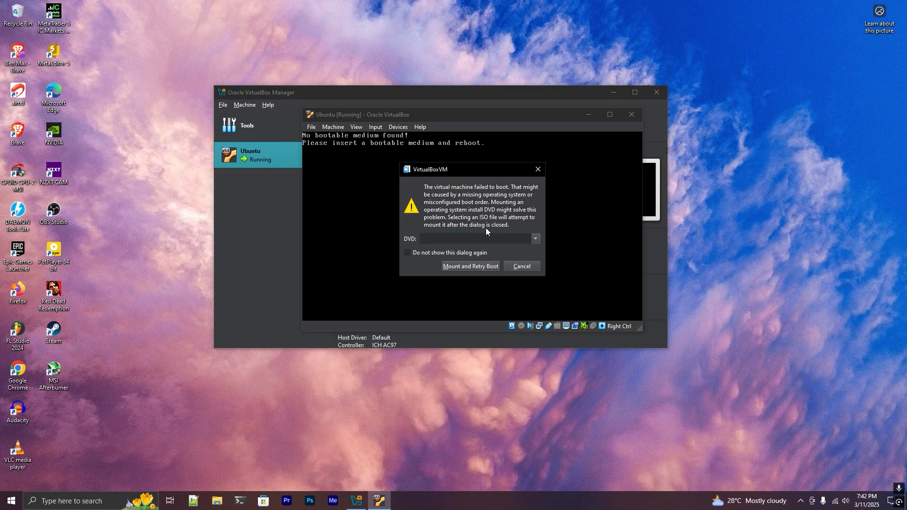
{"action": "left_click", "coordinate": [537, 240]}
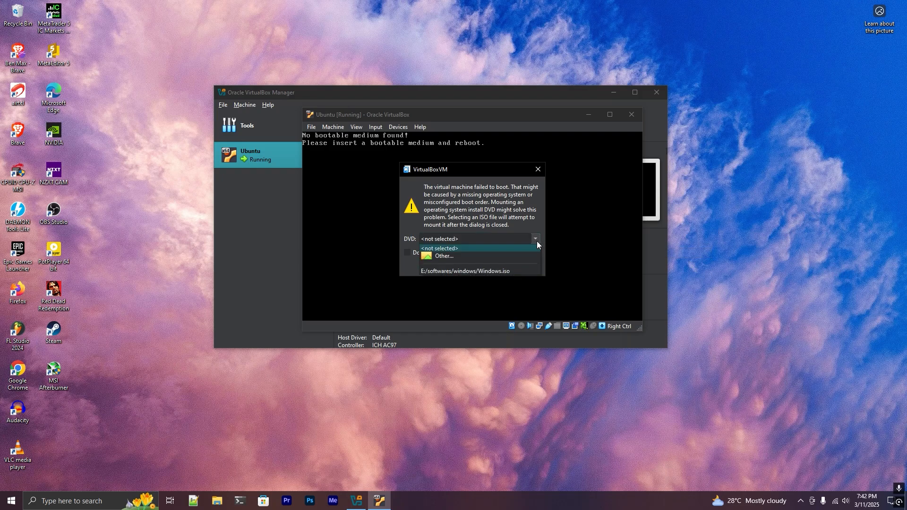
{"action": "left_click", "coordinate": [502, 256]}
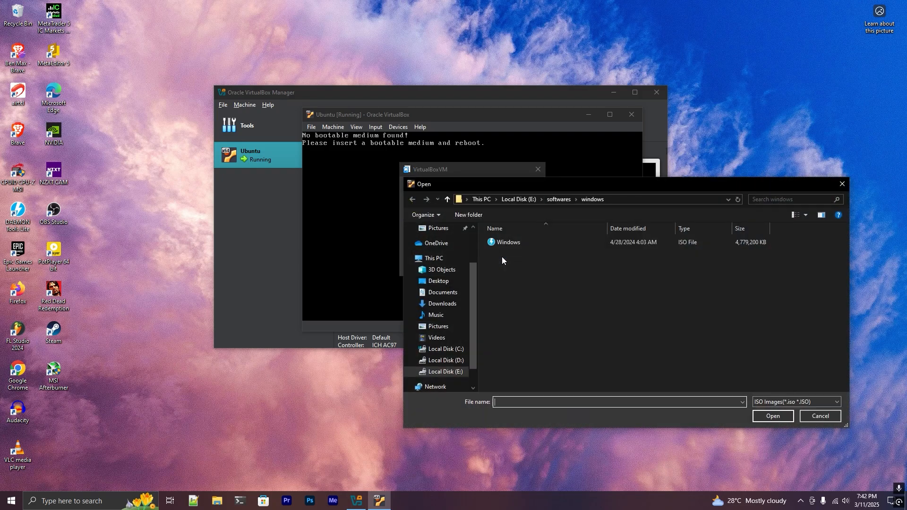
{"action": "left_click_drag", "start_coordinate": [550, 188], "coordinate": [437, 160]}
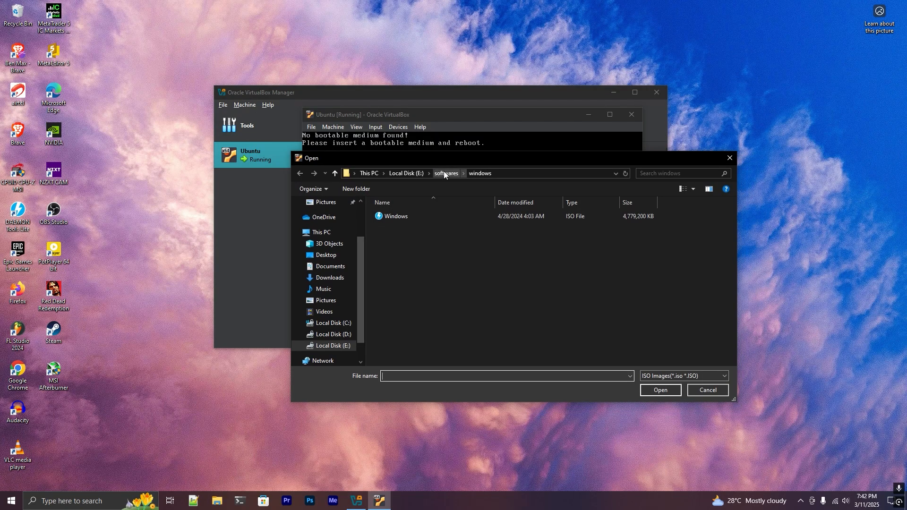
{"action": "left_click", "coordinate": [444, 174]}
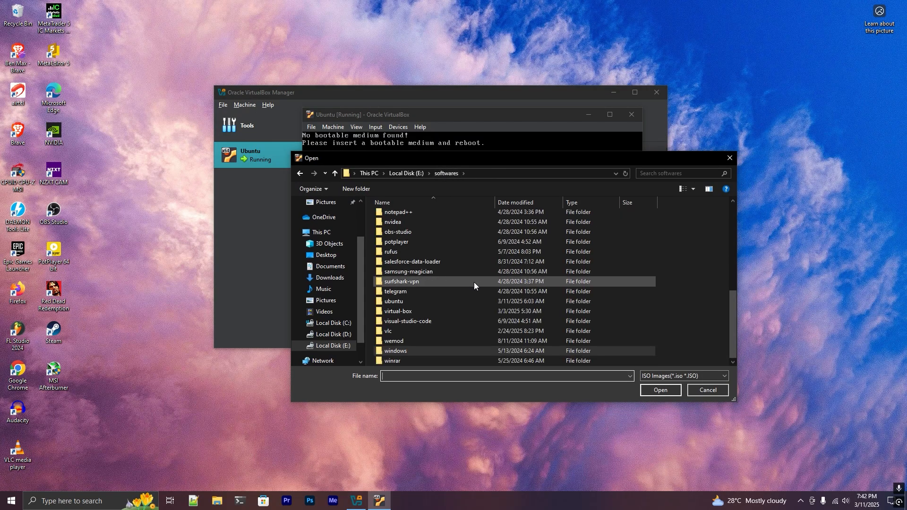
{"action": "scroll", "coordinate": [440, 247], "scroll_direction": "up", "scroll_amount": 2}
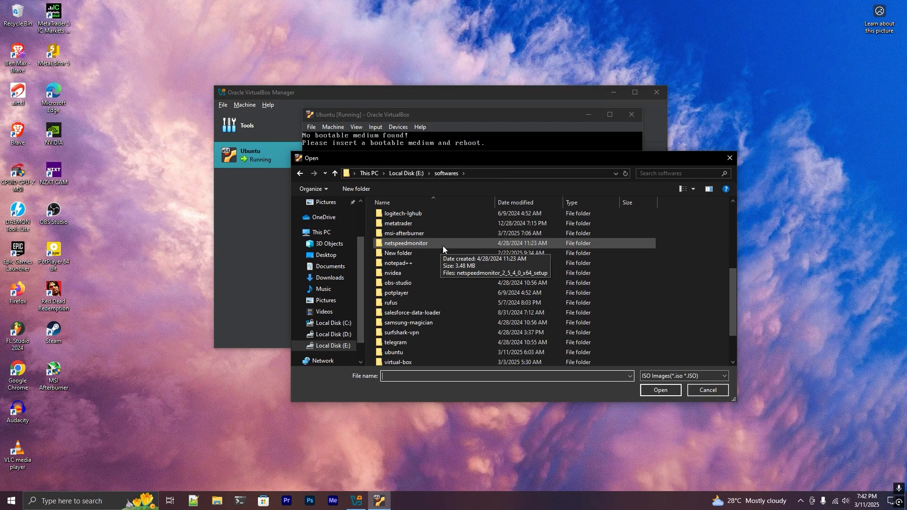
{"action": "scroll", "coordinate": [460, 289], "scroll_direction": "down", "scroll_amount": 2}
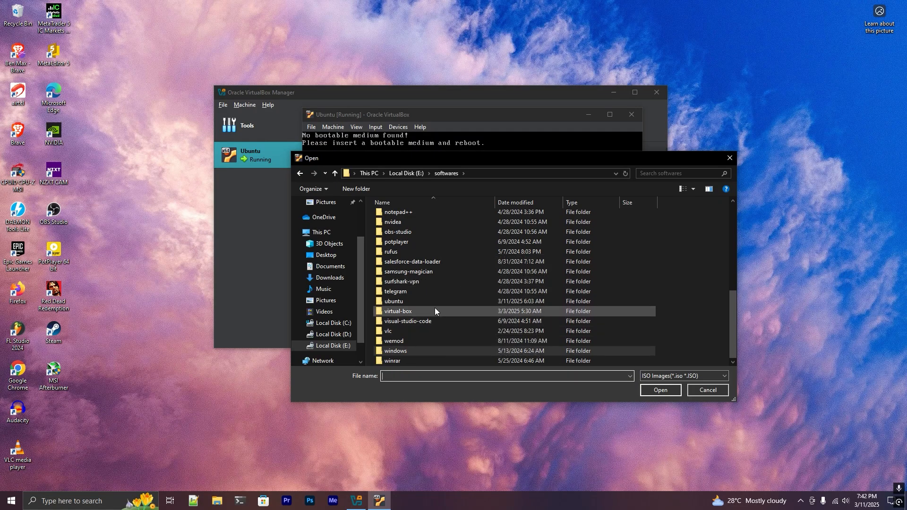
{"action": "double_click", "coordinate": [416, 301]}
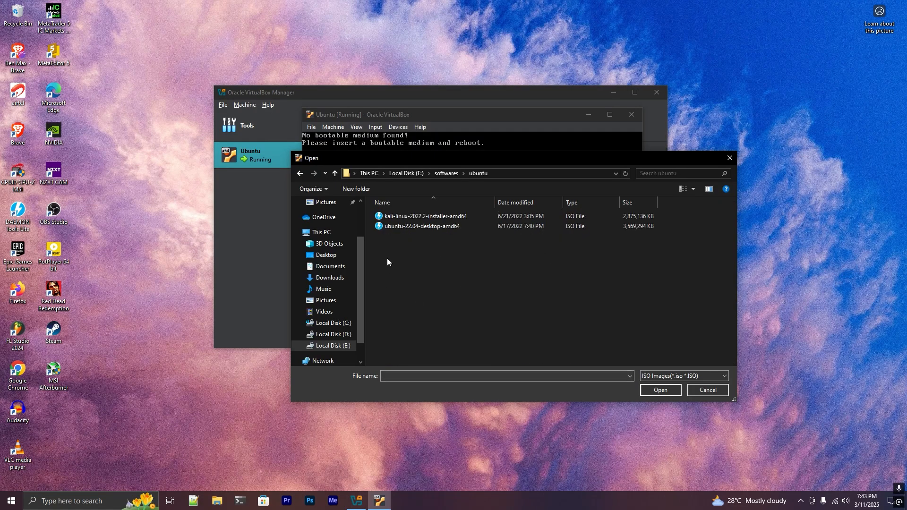
{"action": "left_click", "coordinate": [427, 229]}
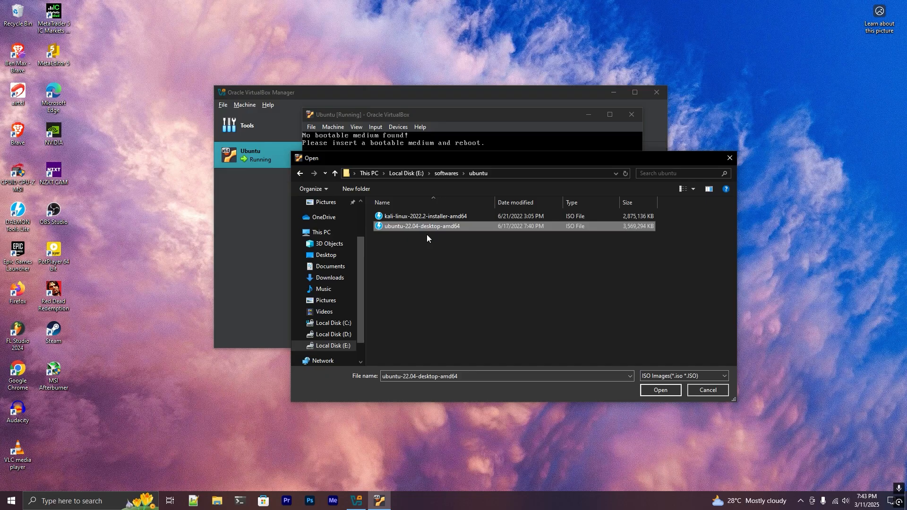
{"action": "left_click", "coordinate": [653, 388]}
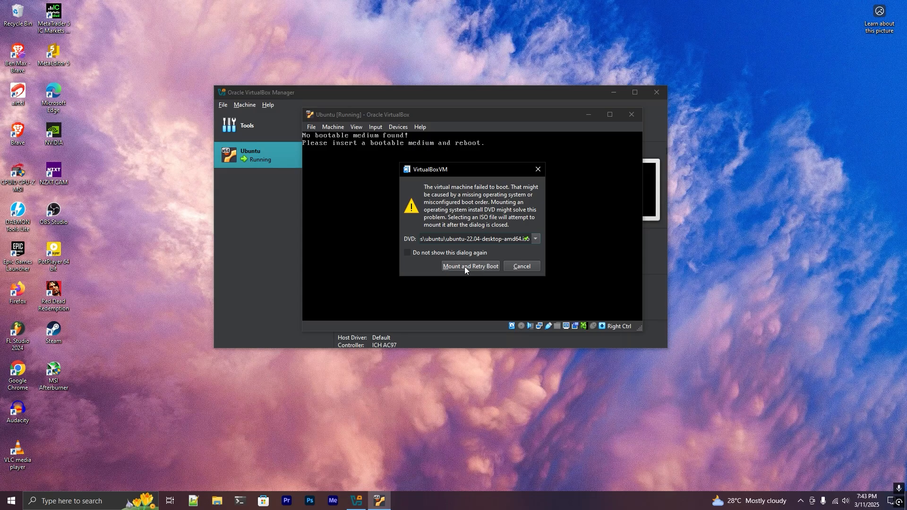
{"action": "left_click", "coordinate": [465, 266]}
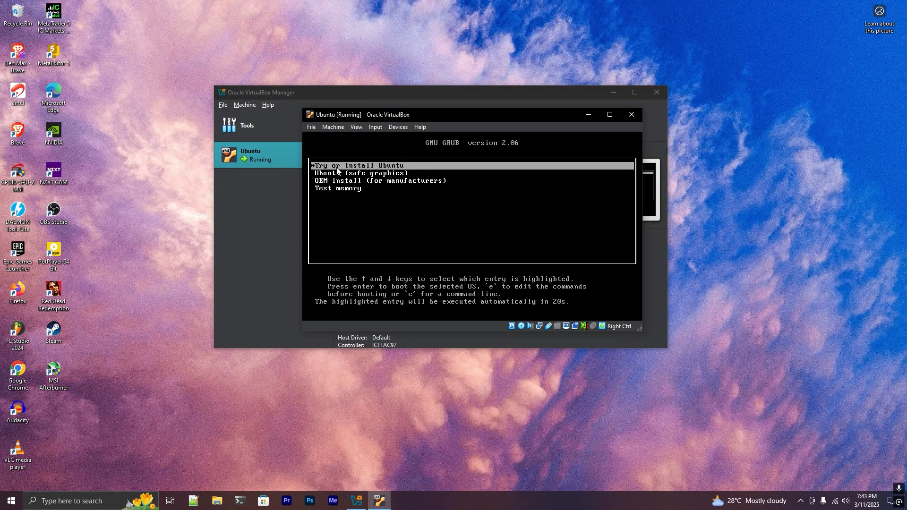
Boot the Try or Install Ubuntu entry and begin installing Ubuntu in English with the English (US) keyboard layout.
{"action": "key", "text": "Return"}
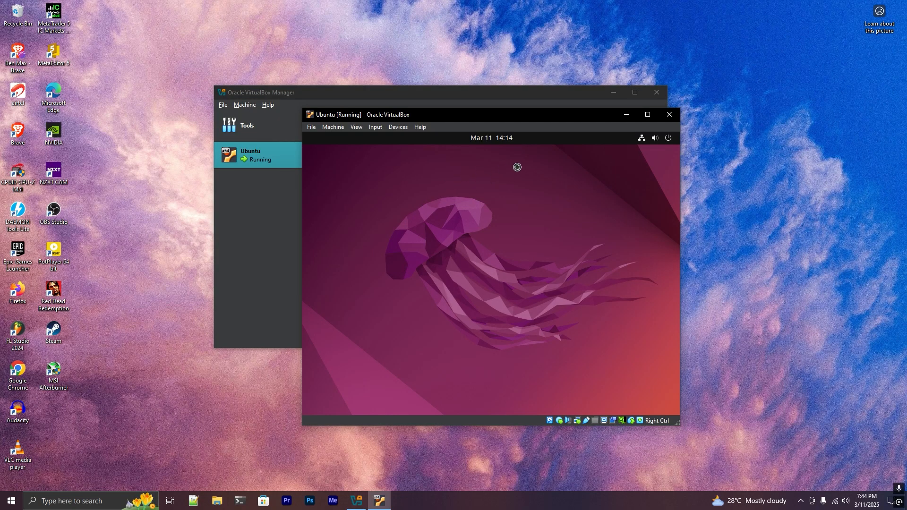
{"action": "mouse_move", "coordinate": [682, 215]}
{"action": "left_mouse_down"}
{"action": "mouse_move", "coordinate": [754, 217]}
{"action": "mouse_move", "coordinate": [683, 223]}
{"action": "left_mouse_up"}
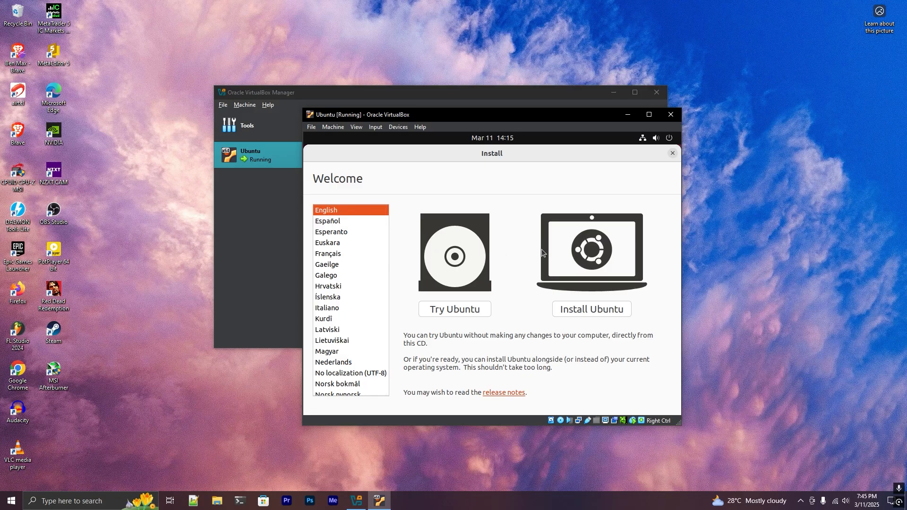
{"action": "left_click", "coordinate": [602, 309]}
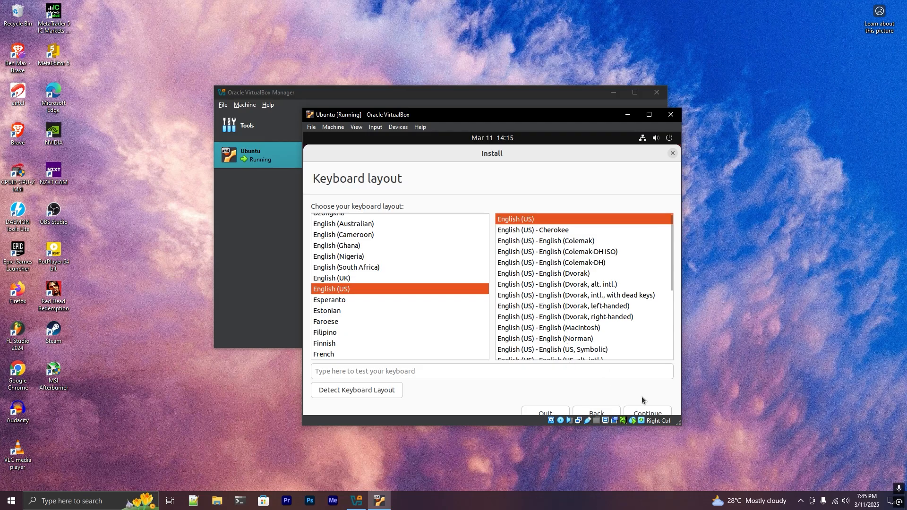
{"action": "left_click", "coordinate": [647, 413]}
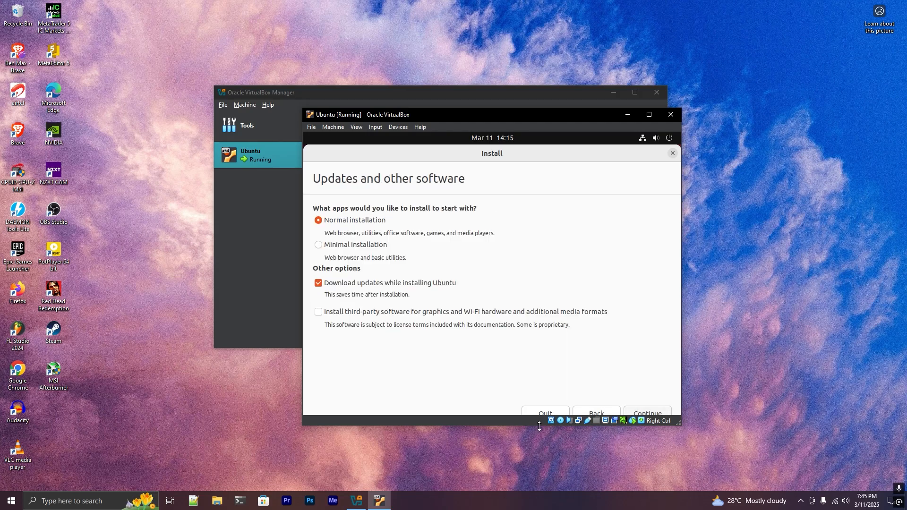
Keep the normal installation, toggle the options for downloading updates and installing third-party software, and continue.
{"action": "mouse_move", "coordinate": [539, 425]}
{"action": "left_mouse_down"}
{"action": "mouse_move", "coordinate": [536, 454]}
{"action": "mouse_move", "coordinate": [540, 436]}
{"action": "left_mouse_up"}
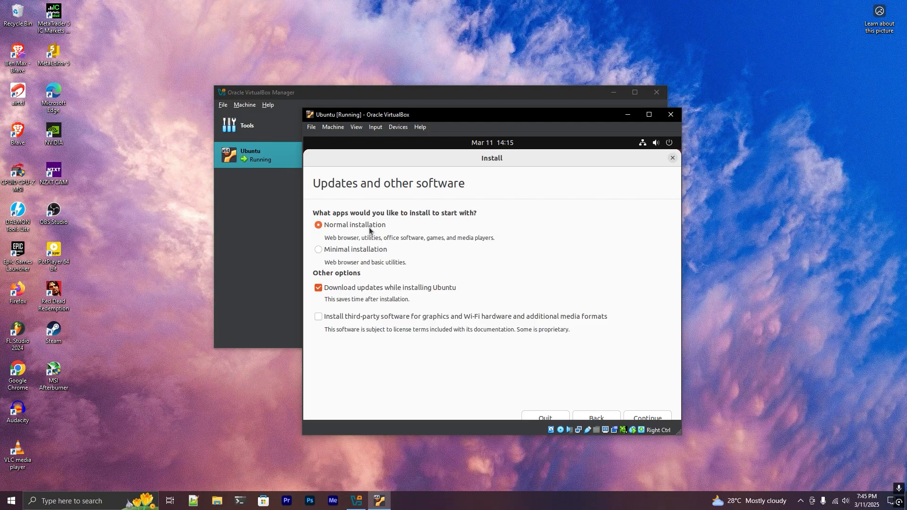
{"action": "left_click", "coordinate": [319, 289]}
{"action": "left_click", "coordinate": [351, 318]}
{"action": "left_click", "coordinate": [654, 416]}
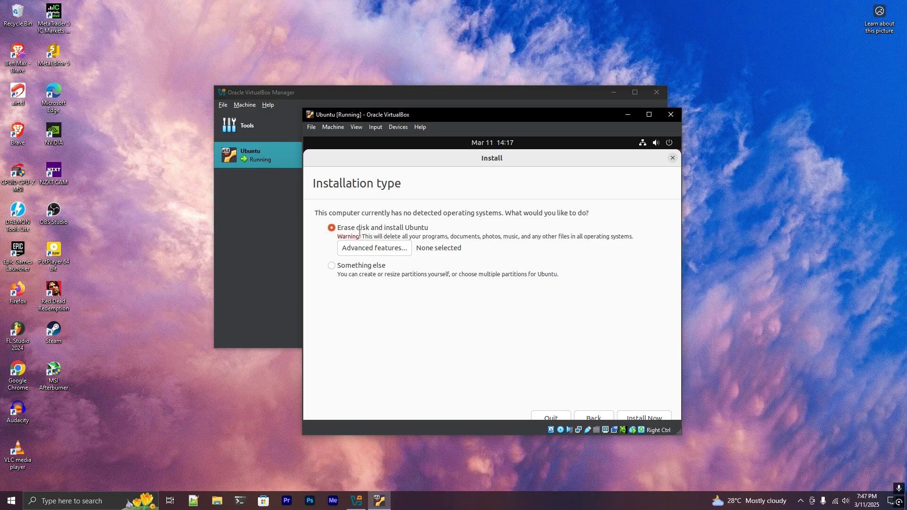
Review the Something else option and the advanced disk features while keeping Erase disk and install Ubuntu selected.
{"action": "left_click", "coordinate": [350, 270]}
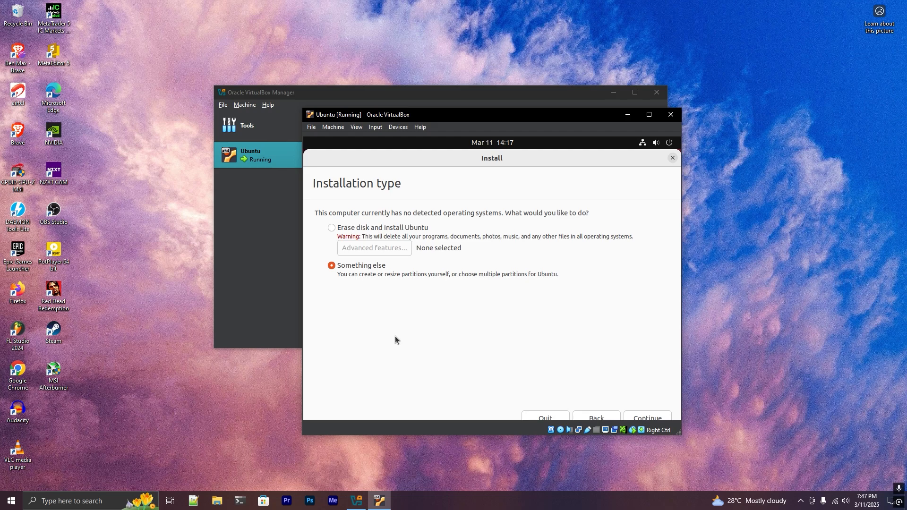
{"action": "left_click", "coordinate": [341, 228]}
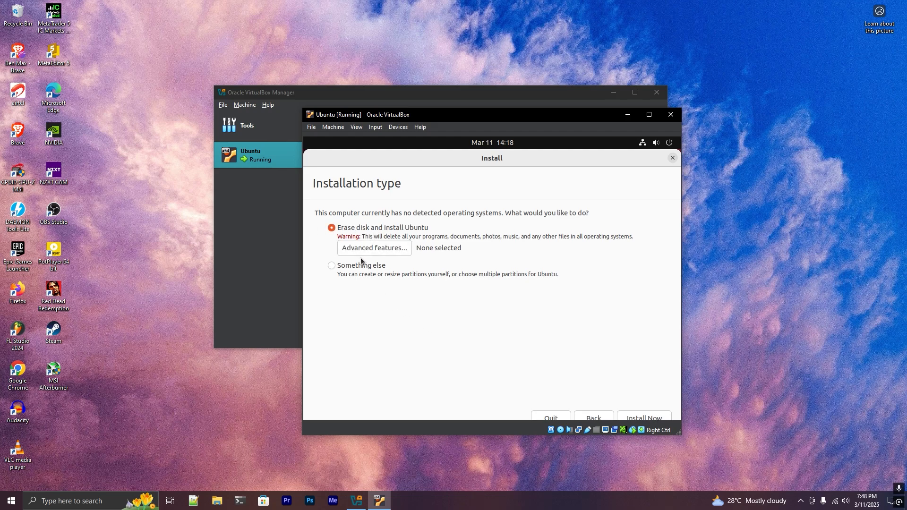
{"action": "left_click", "coordinate": [369, 250]}
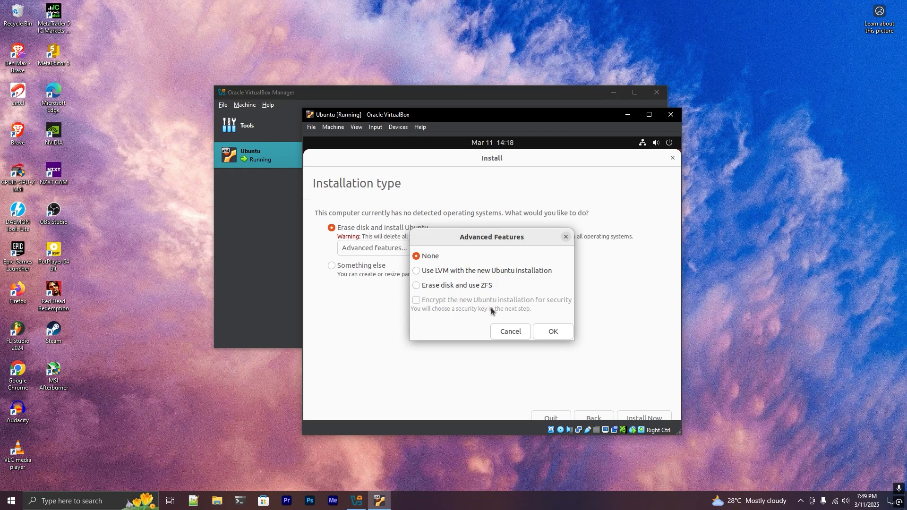
{"action": "left_click", "coordinate": [515, 334]}
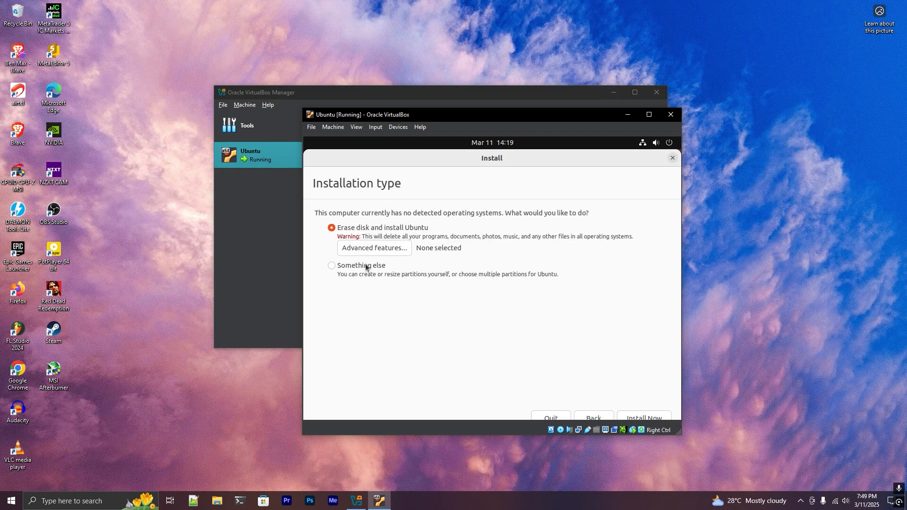
Start the installation by confirming that the changes be written to disk, and set the location to Chicago.
{"action": "left_click", "coordinate": [642, 416]}
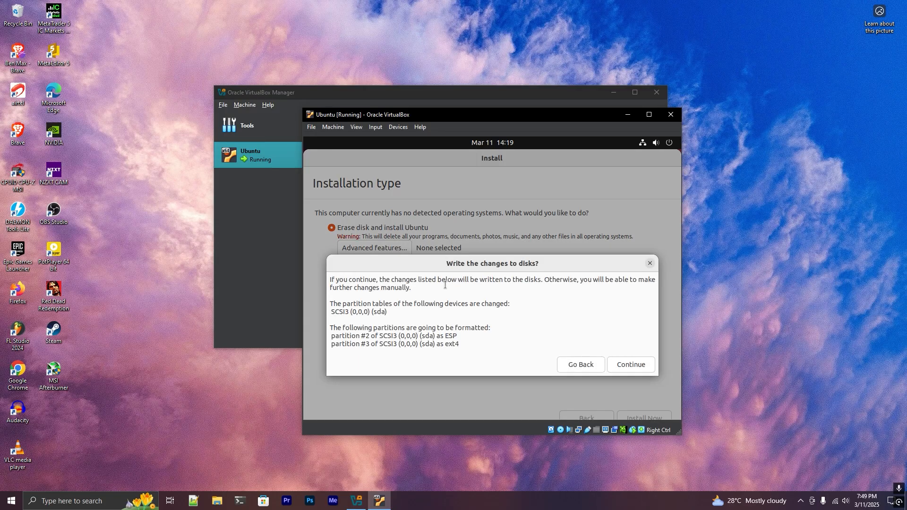
{"action": "left_click", "coordinate": [638, 365]}
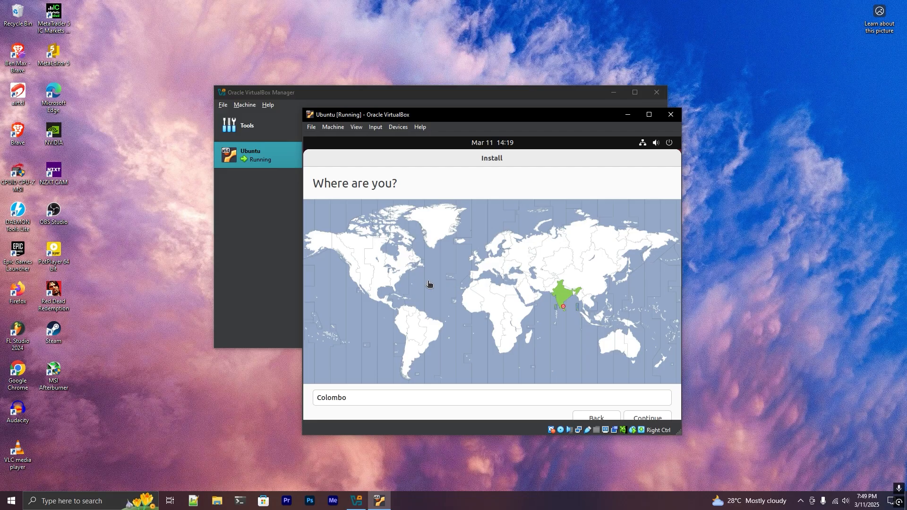
{"action": "left_click", "coordinate": [382, 278]}
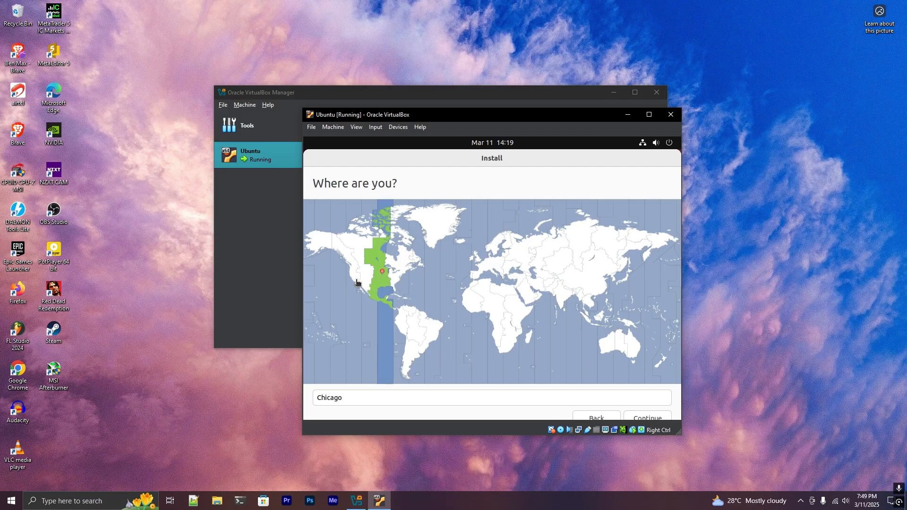
{"action": "left_click", "coordinate": [647, 417]}
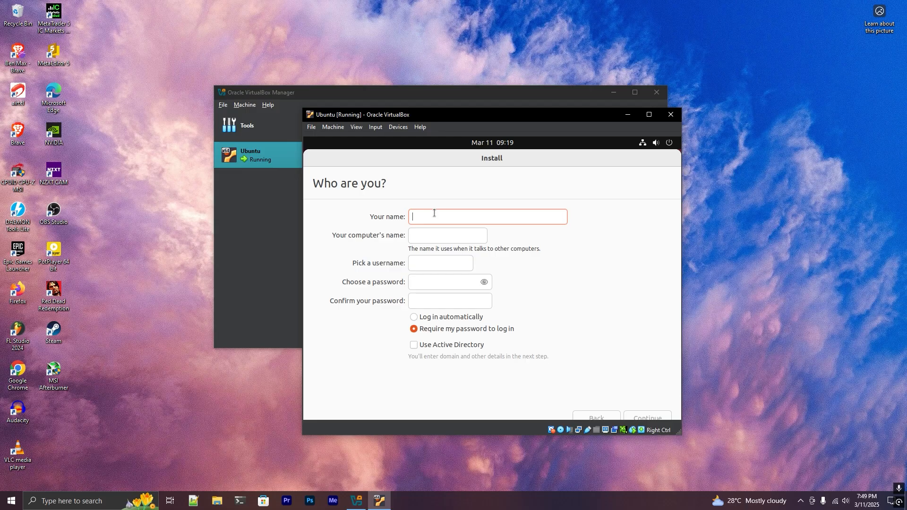
Create the user account by entering the user's name and the account password with its confirmation, and continue the installation.
{"action": "type", "text": "paul"}
{"action": "left_click", "coordinate": [423, 284]}
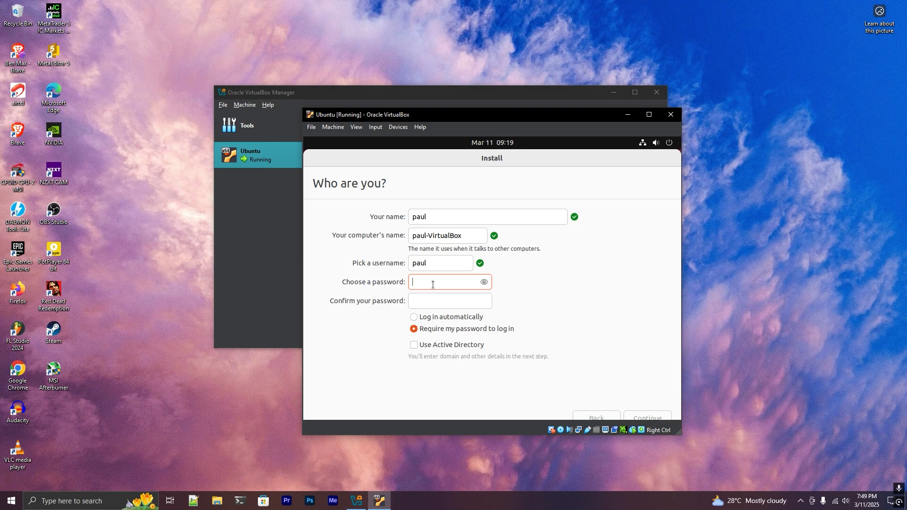
{"action": "type", "text": "********"}
{"action": "left_click", "coordinate": [449, 300]}
{"action": "type", "text": "*******"}
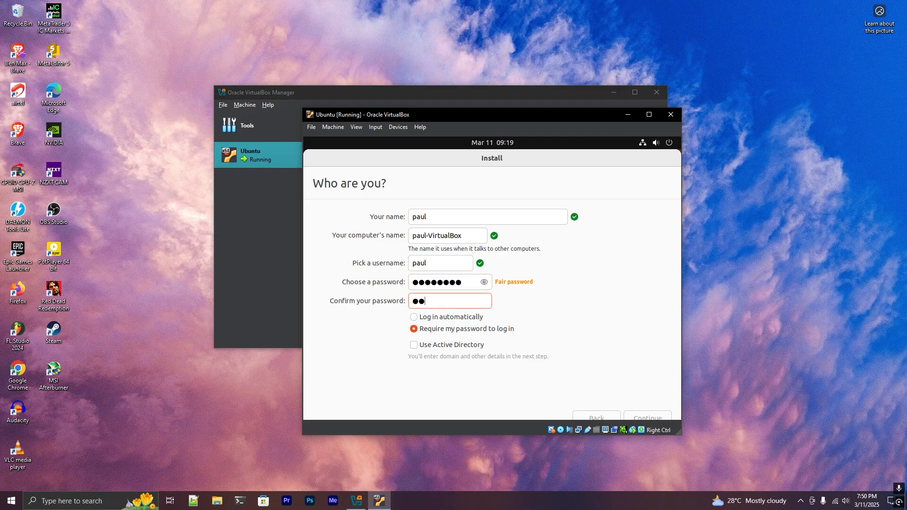
{"action": "type", "text": "*"}
{"action": "left_click", "coordinate": [641, 418]}
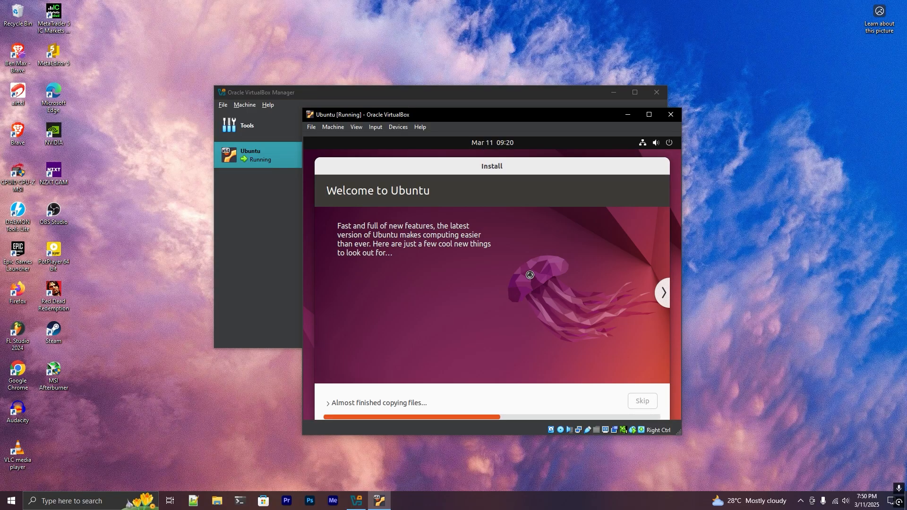
Expand the installation progress details, and restart the virtual machine into the installed system once the installation completes.
{"action": "left_click", "coordinate": [390, 404]}
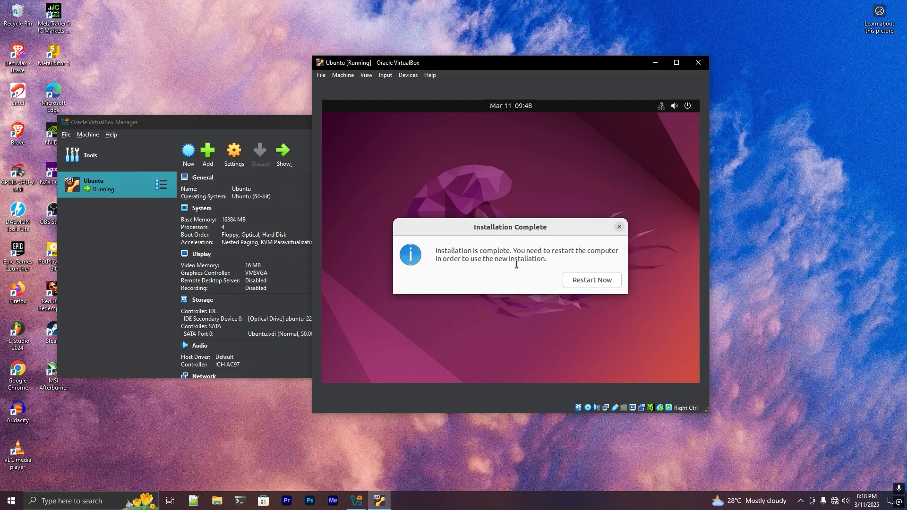
{"action": "left_click", "coordinate": [585, 284]}
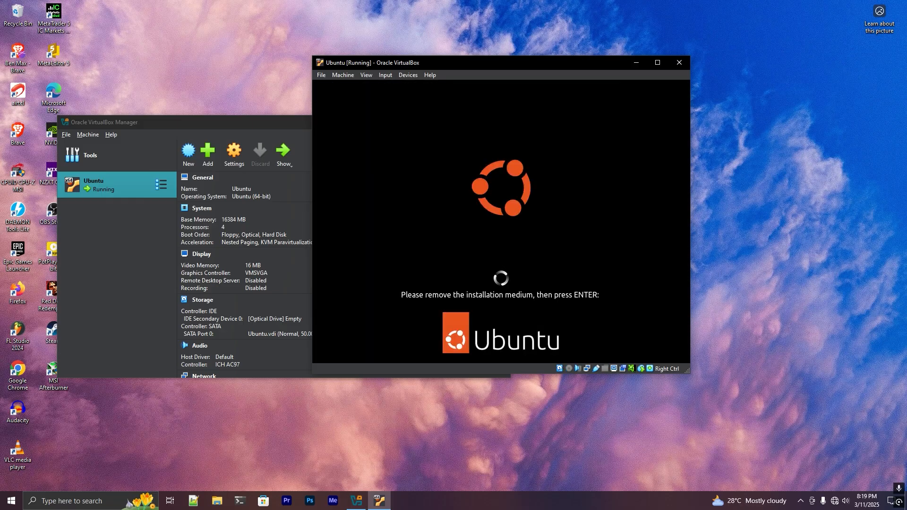
{"action": "key", "text": "Return"}
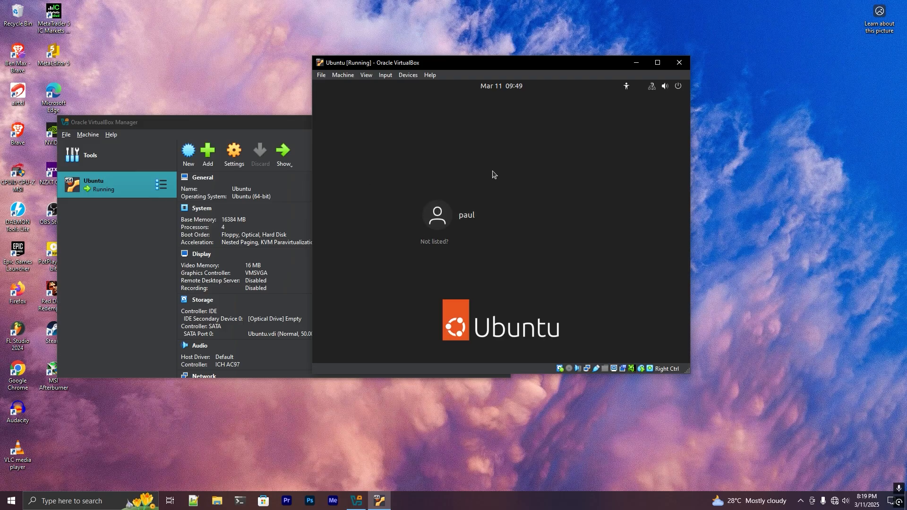
Log in to the new Ubuntu user account by entering the account password.
{"action": "left_click", "coordinate": [508, 211]}
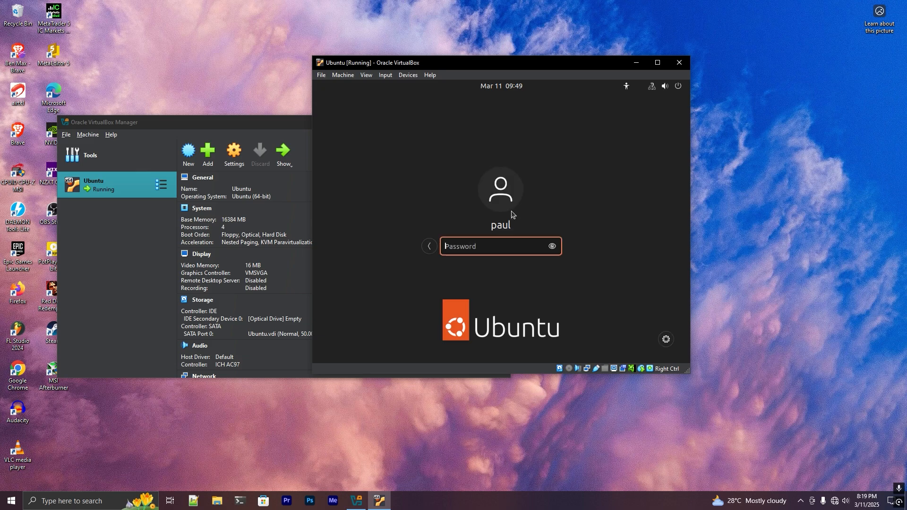
{"action": "type", "text": "••••••••"}
{"action": "key", "text": "Return"}
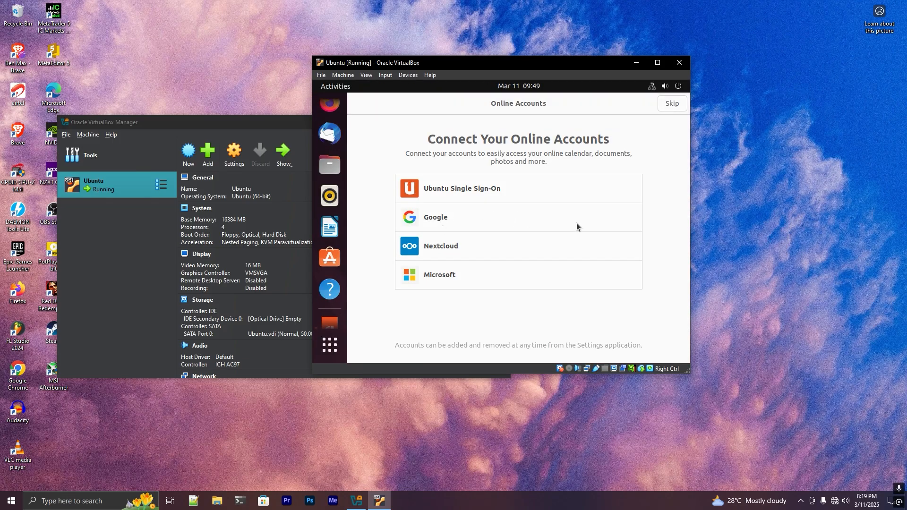
Open the Terminal from the application list and list the home directory's contents with the ll command.
{"action": "mouse_move", "coordinate": [689, 183]}
{"action": "left_mouse_down"}
{"action": "mouse_move", "coordinate": [756, 184]}
{"action": "mouse_move", "coordinate": [691, 183]}
{"action": "left_mouse_up"}
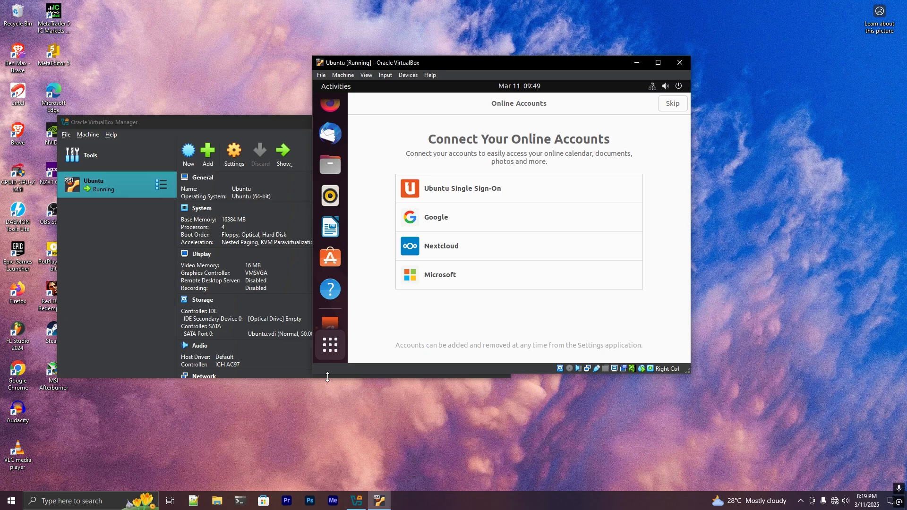
{"action": "left_click", "coordinate": [329, 343]}
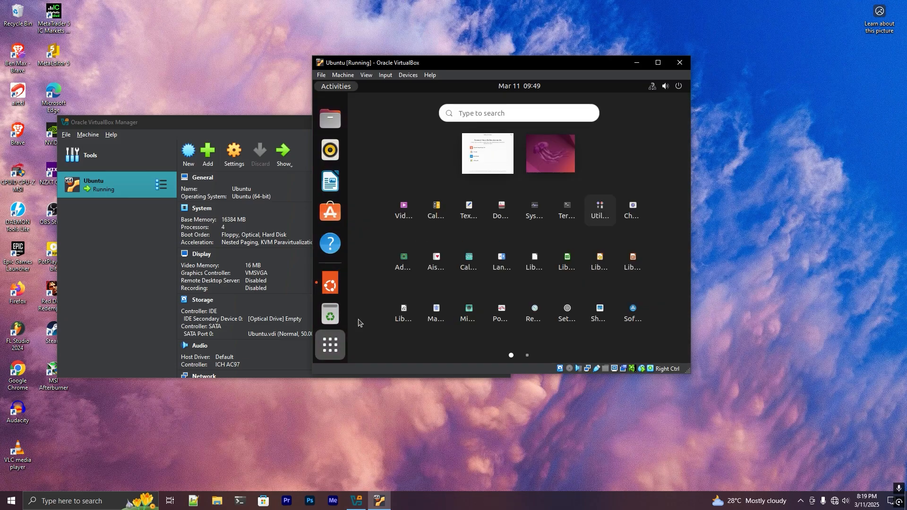
{"action": "left_click", "coordinate": [573, 217]}
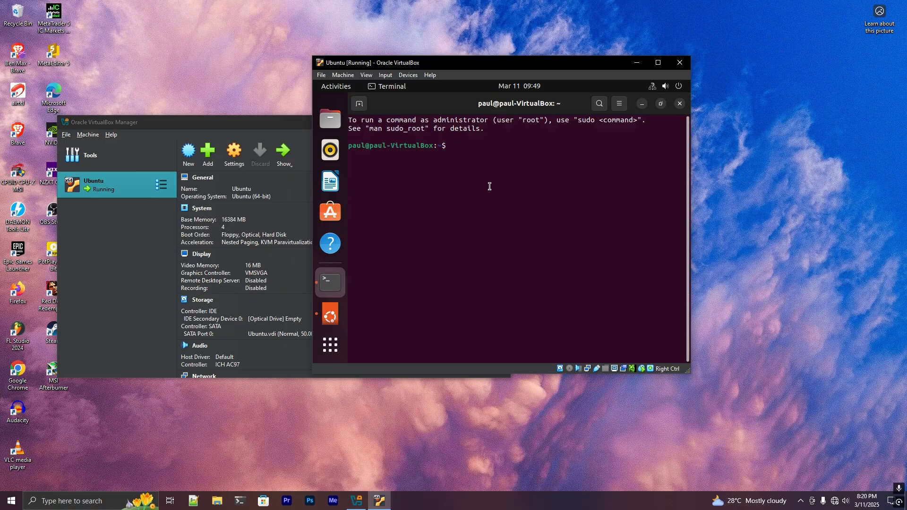
{"action": "type", "text": "s"}
{"action": "key", "text": "BackSpace"}
{"action": "type", "text": "ll"}
{"action": "key", "text": "Return"}
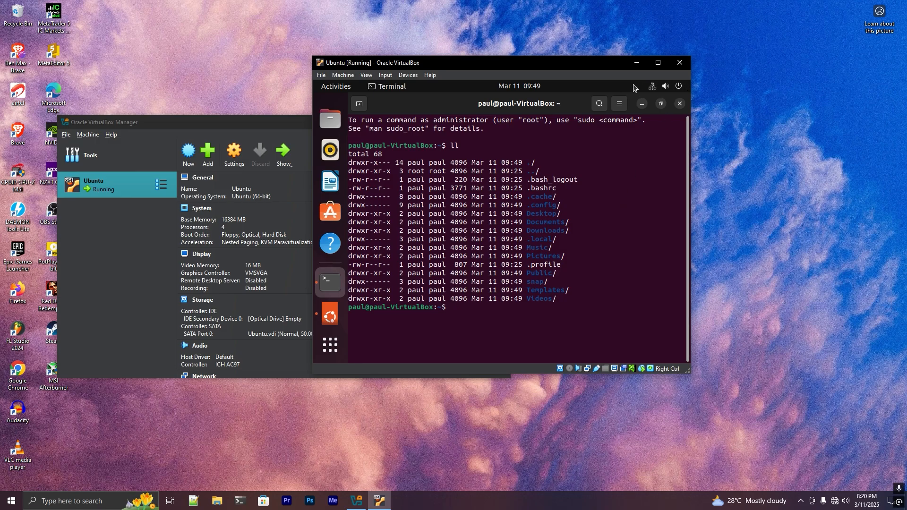
View Ubuntu's power off and log out options without choosing any of them.
{"action": "left_click", "coordinate": [656, 87]}
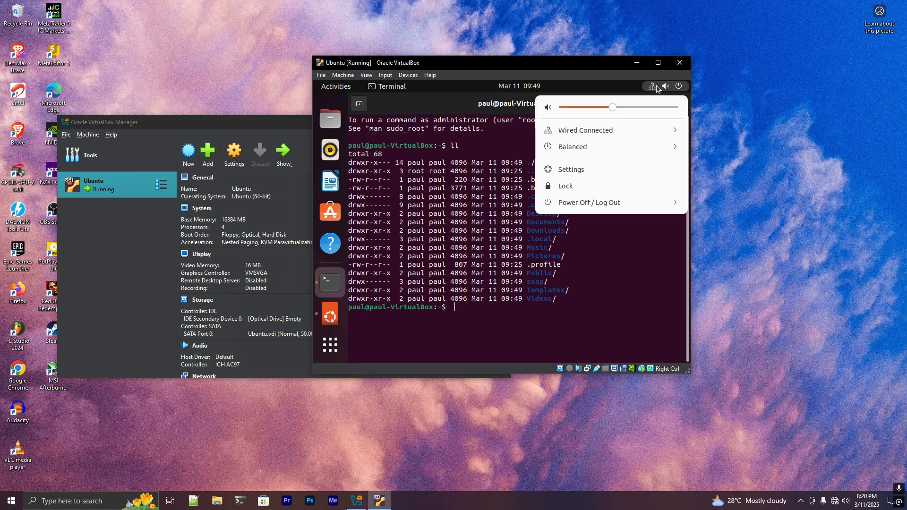
{"action": "left_click", "coordinate": [633, 201]}
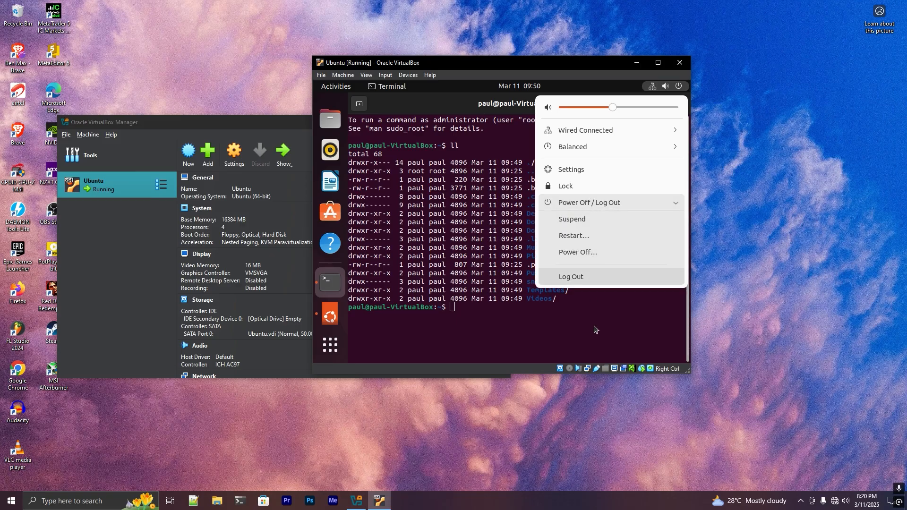
{"action": "left_click", "coordinate": [603, 307]}
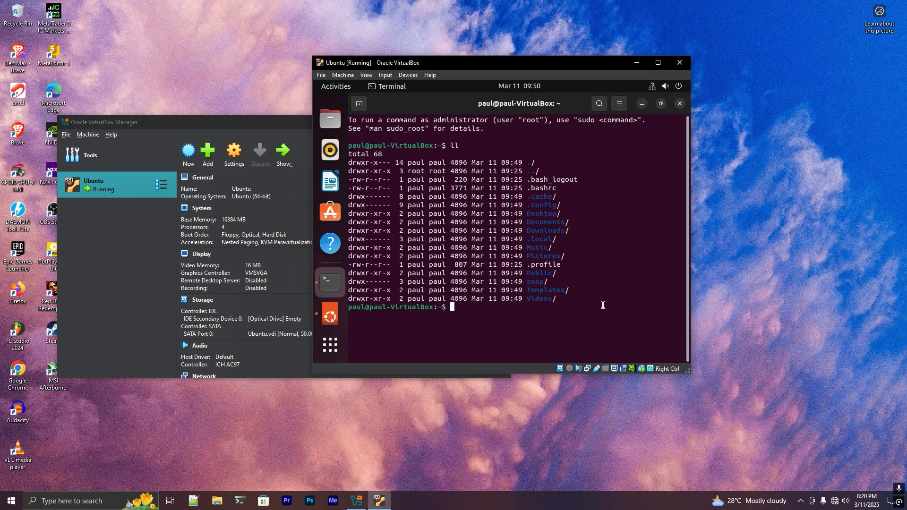